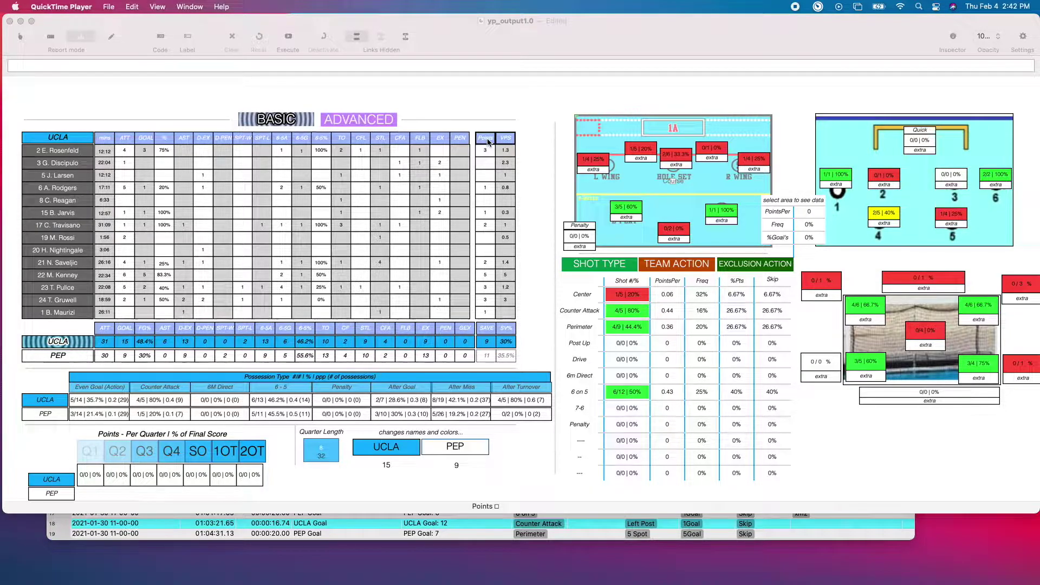
# Scroll across to the shot charts and break the shot results down by shot type
pyautogui.hscroll(1, 145, 194)
pyautogui.scroll(1, 145, 194)
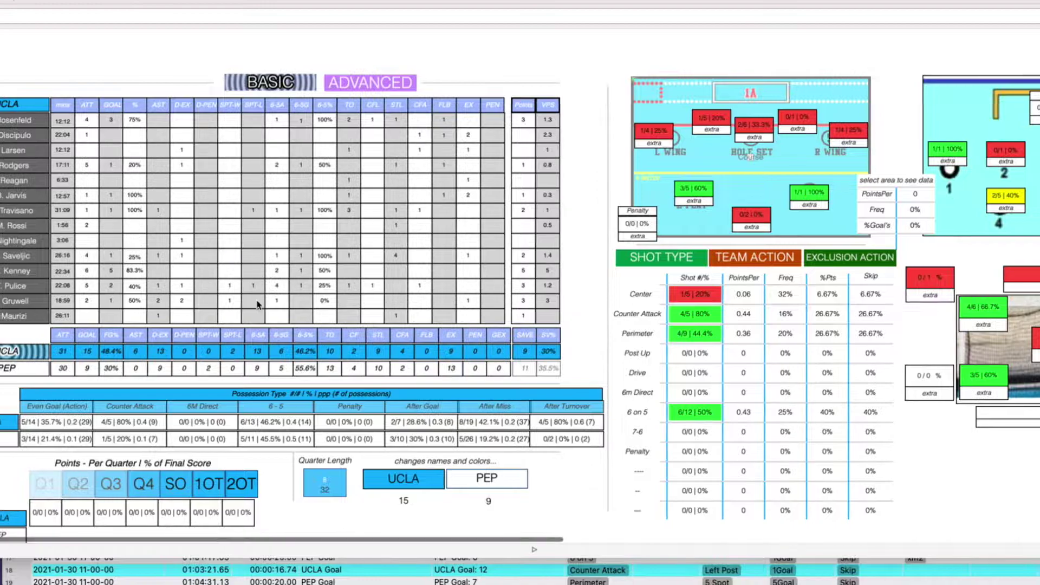
pyautogui.scroll(-1, 258, 305)
pyautogui.hscroll(-1, 257, 304)
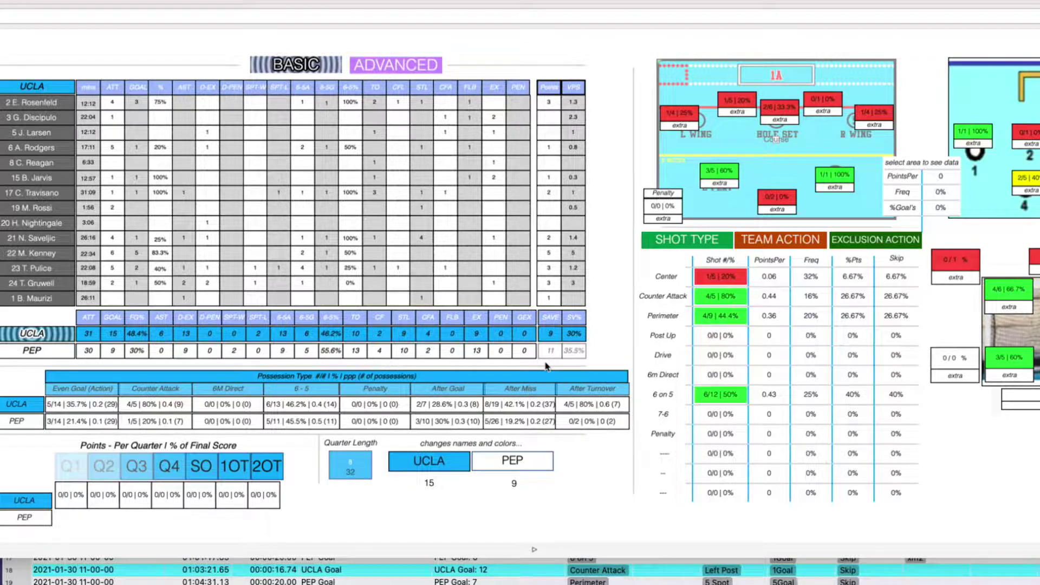
pyautogui.scroll(-1, 187, 334)
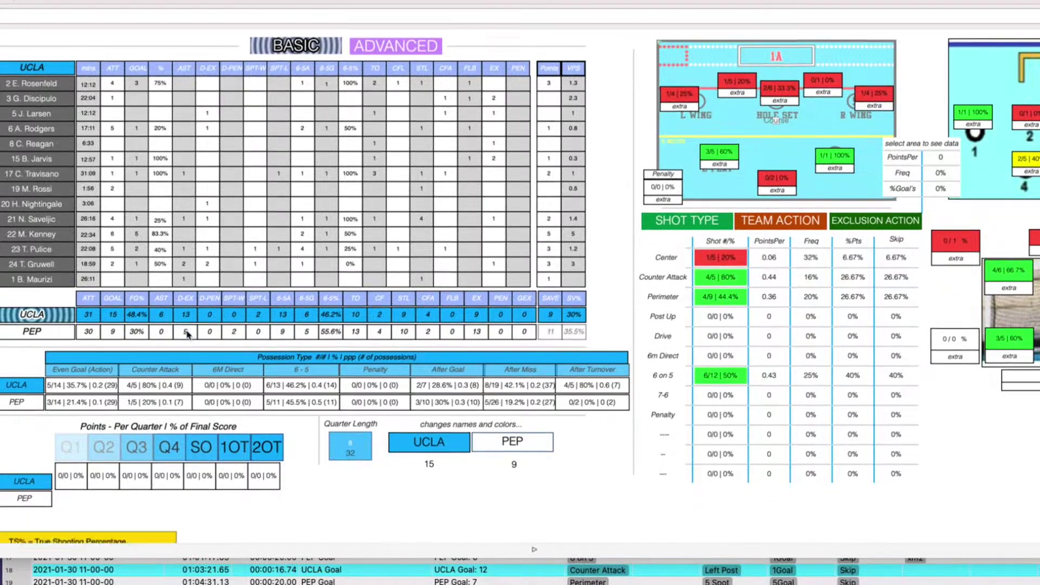
pyautogui.scroll(-2, 186, 335)
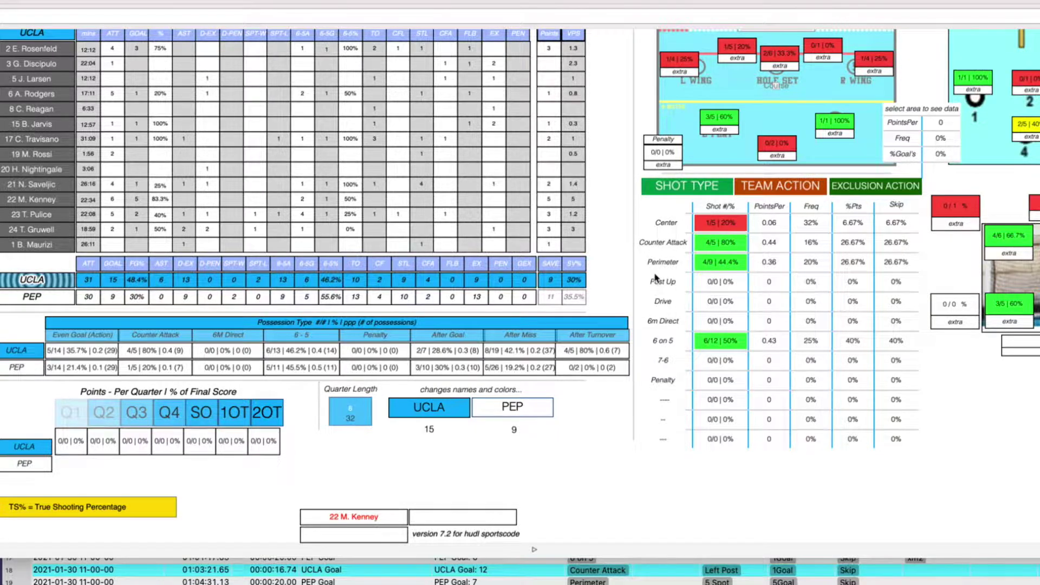
pyautogui.scroll(3, 656, 278)
pyautogui.hscroll(3, 775, 209)
pyautogui.hscroll(5, 775, 208)
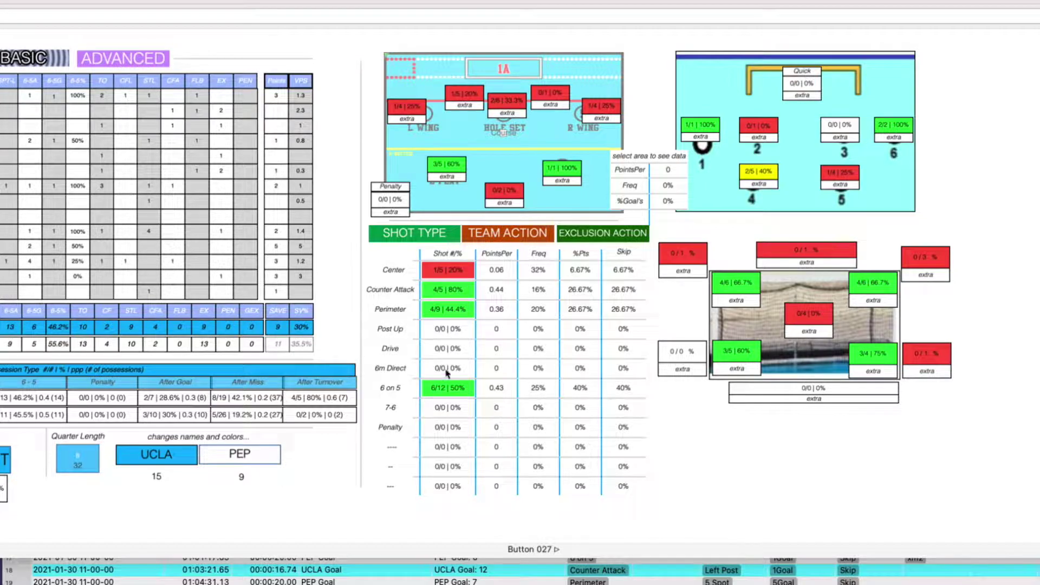
pyautogui.click(424, 233)
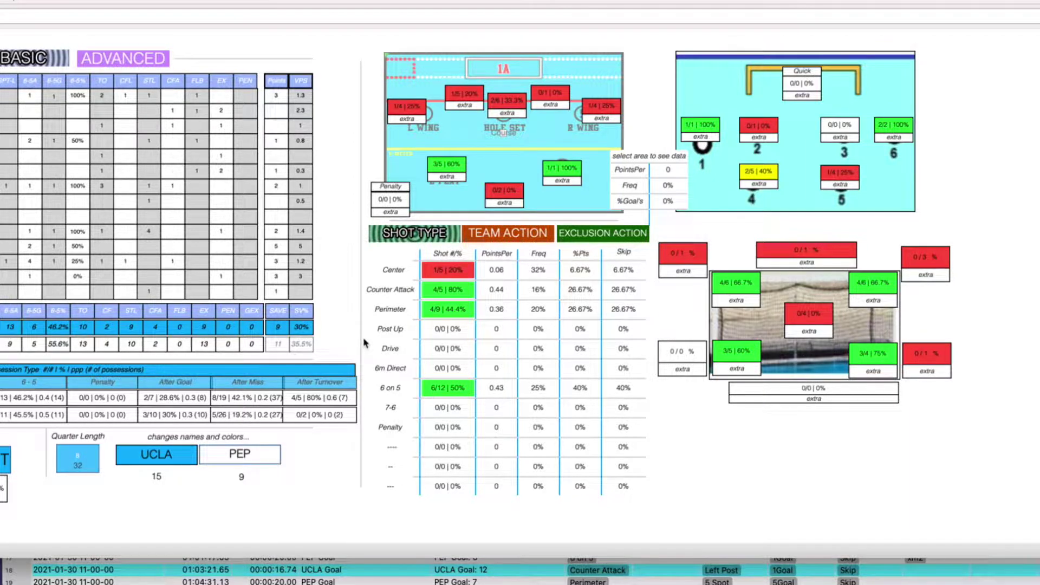
# Switch the shot charts to show PEP's shots
pyautogui.hscroll(-5, 366, 342)
pyautogui.hscroll(-4, 366, 342)
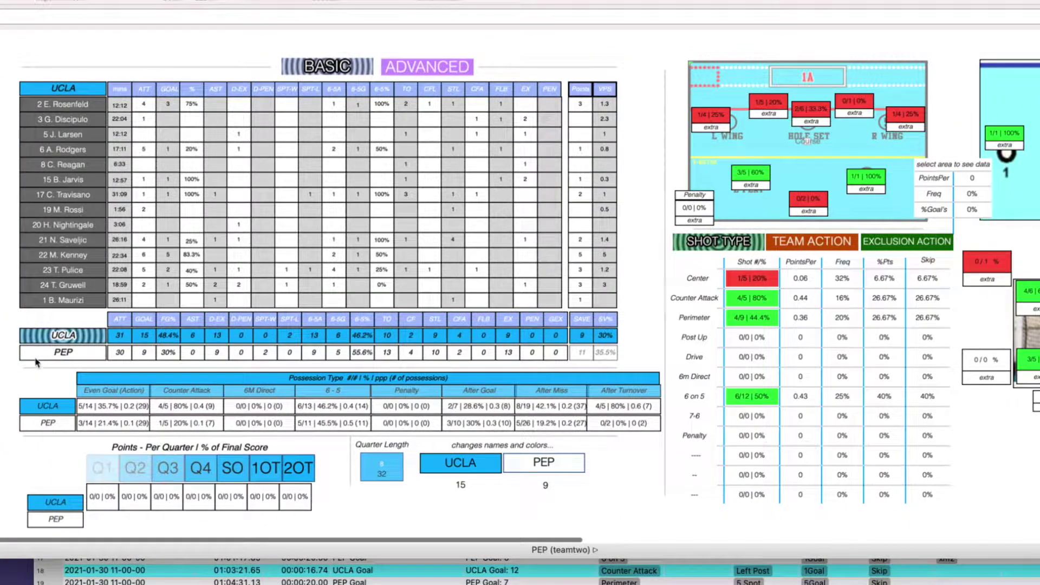
pyautogui.click(51, 354)
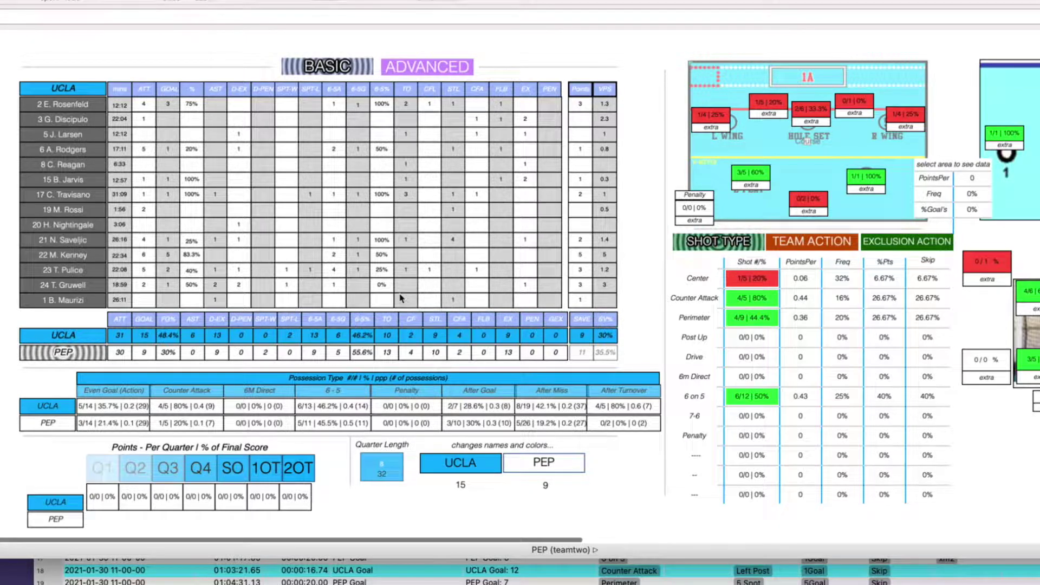
# Review PEP's shot-type charts and table, then switch the box score to advanced stats
pyautogui.hscroll(20, 400, 297)
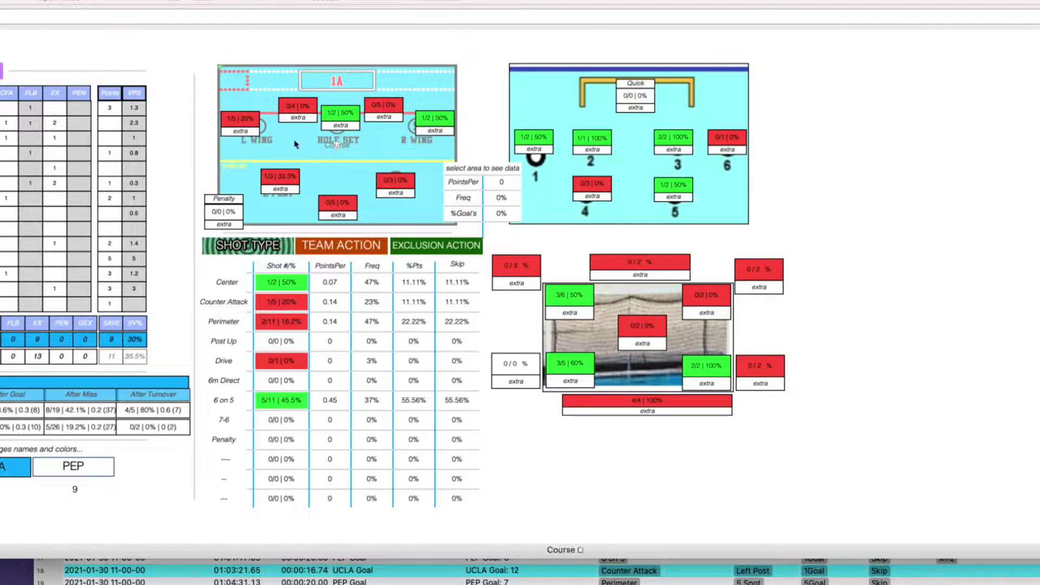
pyautogui.hscroll(-8, 352, 165)
pyautogui.scroll(-2, 352, 165)
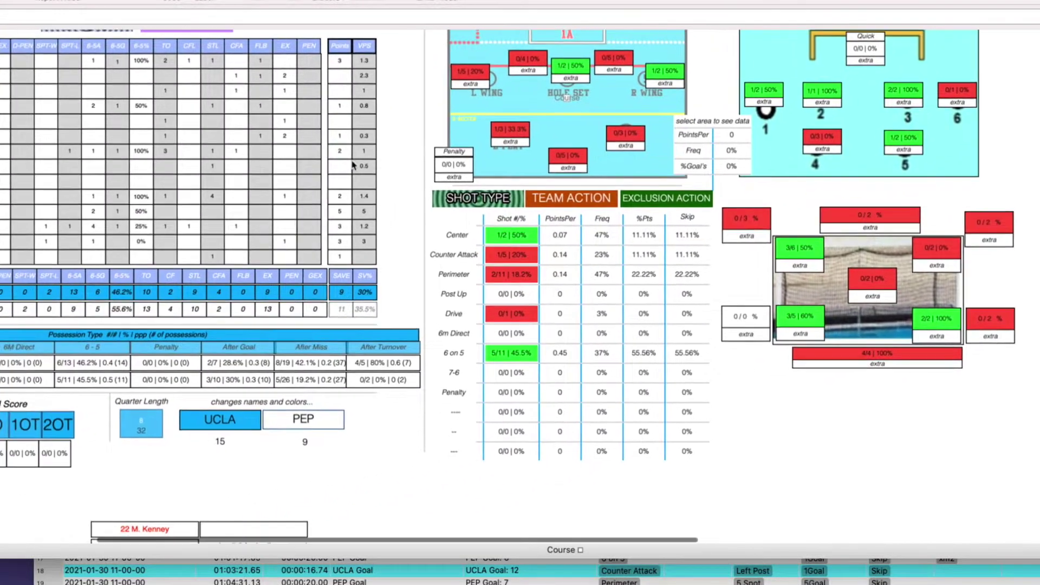
pyautogui.hscroll(-9, 353, 165)
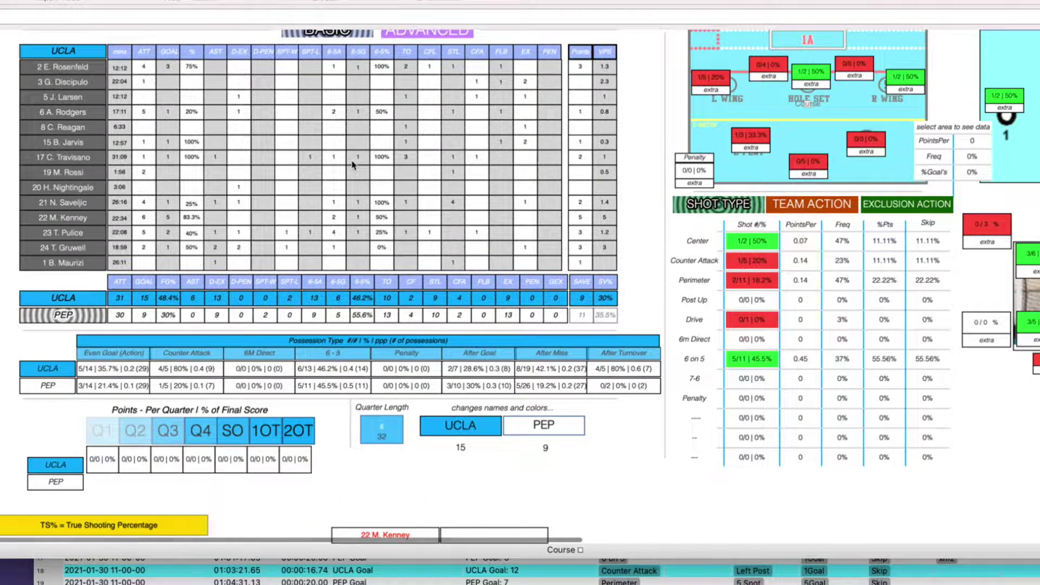
pyautogui.scroll(1, 352, 165)
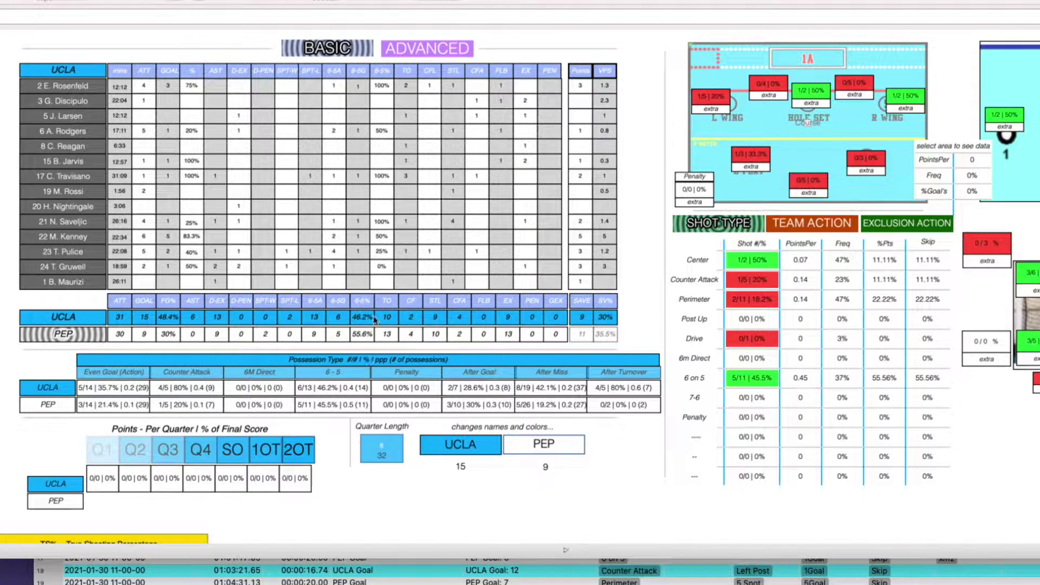
pyautogui.click(426, 49)
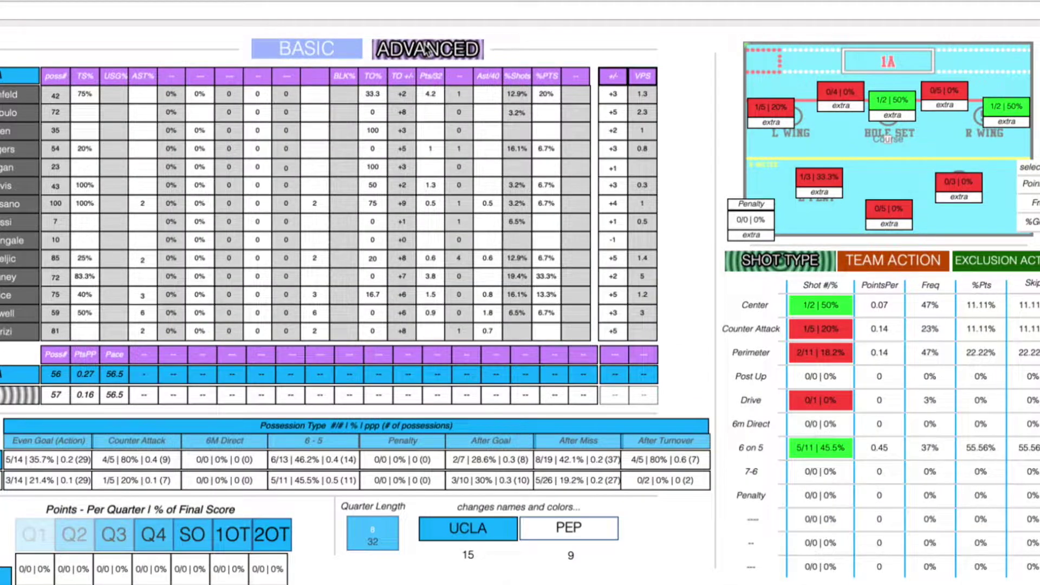
# Switch the UCLA box score to basic stats with minutes, attempts and goals
pyautogui.scroll(-1, 165, 43)
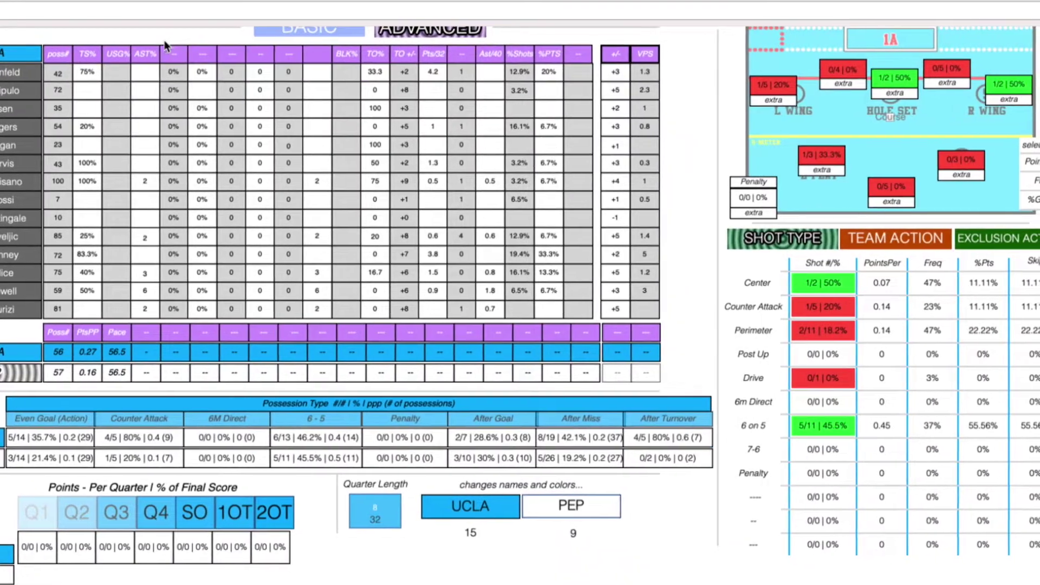
pyautogui.click(269, 31)
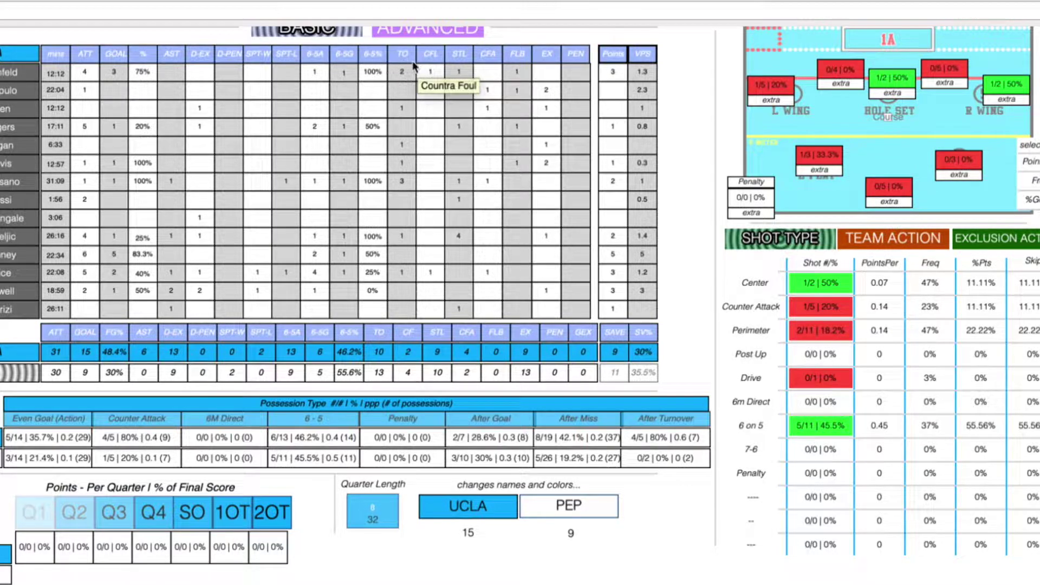
pyautogui.click(430, 70)
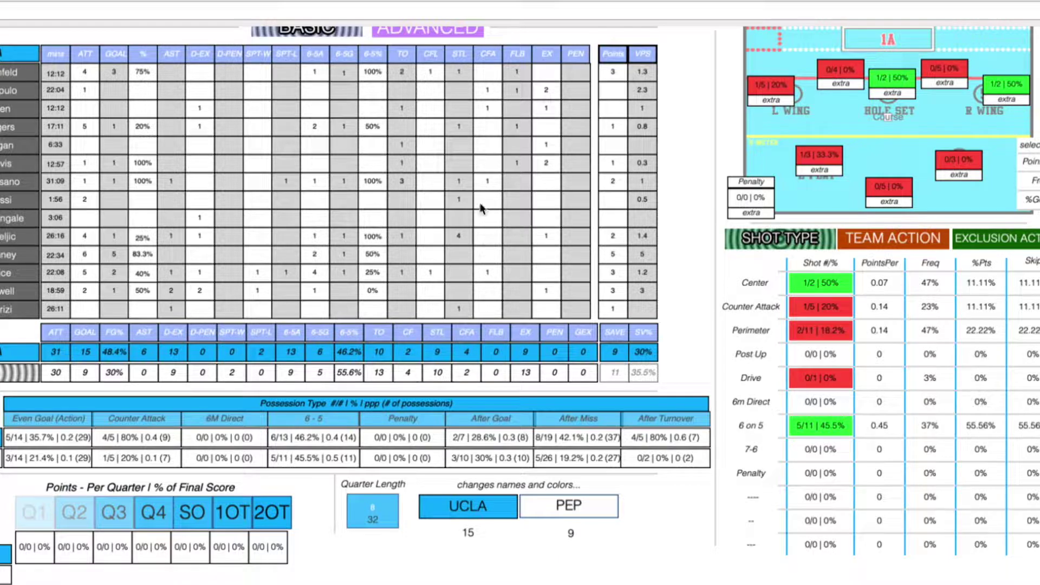
pyautogui.click(406, 35)
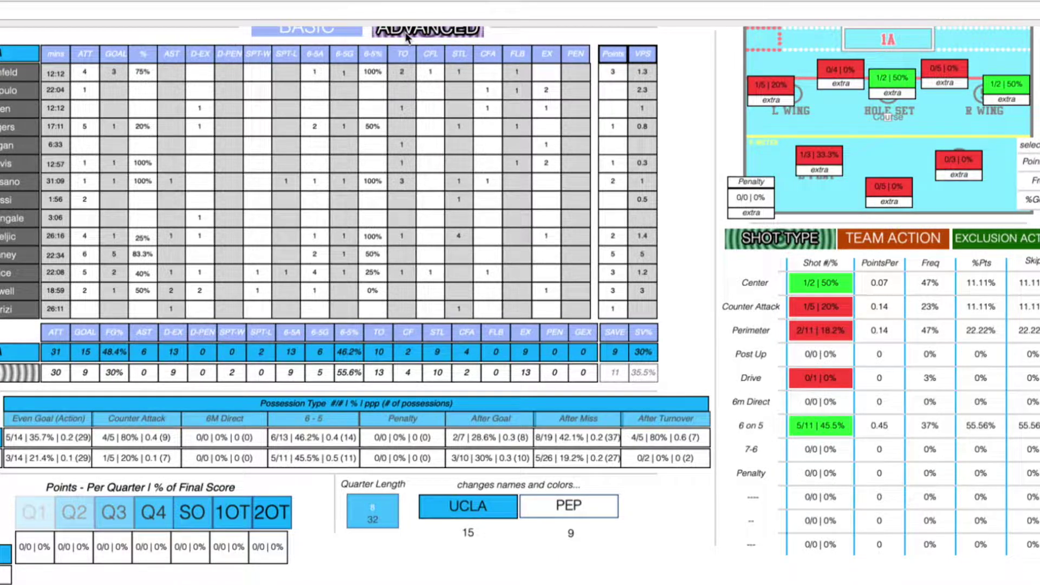
# Scroll back up through the stats report toward the box score toggles
pyautogui.scroll(2, 334, 103)
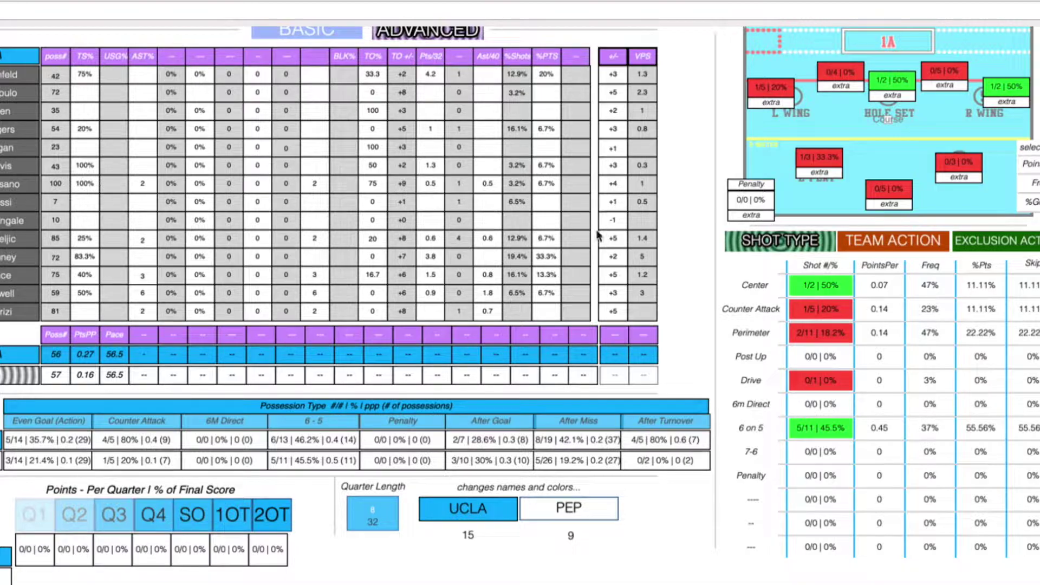
pyautogui.scroll(1, 570, 275)
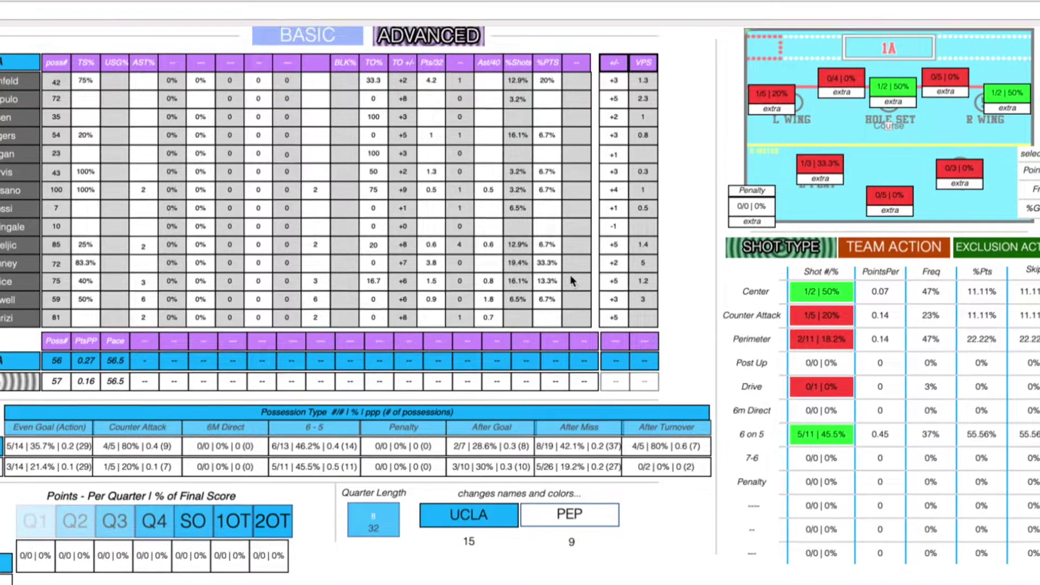
# Return to the top of the report and select UCLA player number 2 in the roster
pyautogui.scroll(-1, 570, 276)
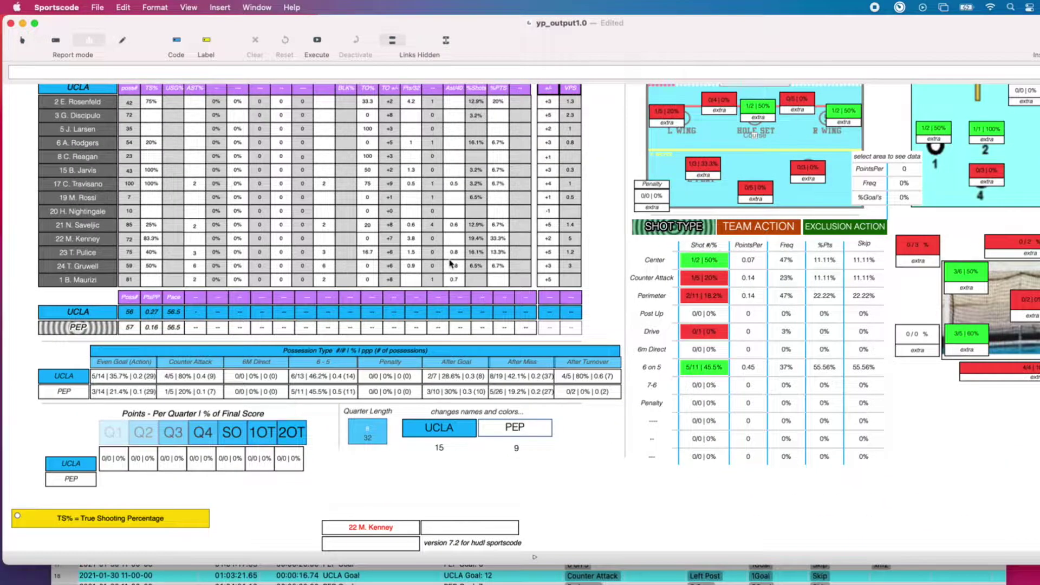
pyautogui.scroll(1, 421, 287)
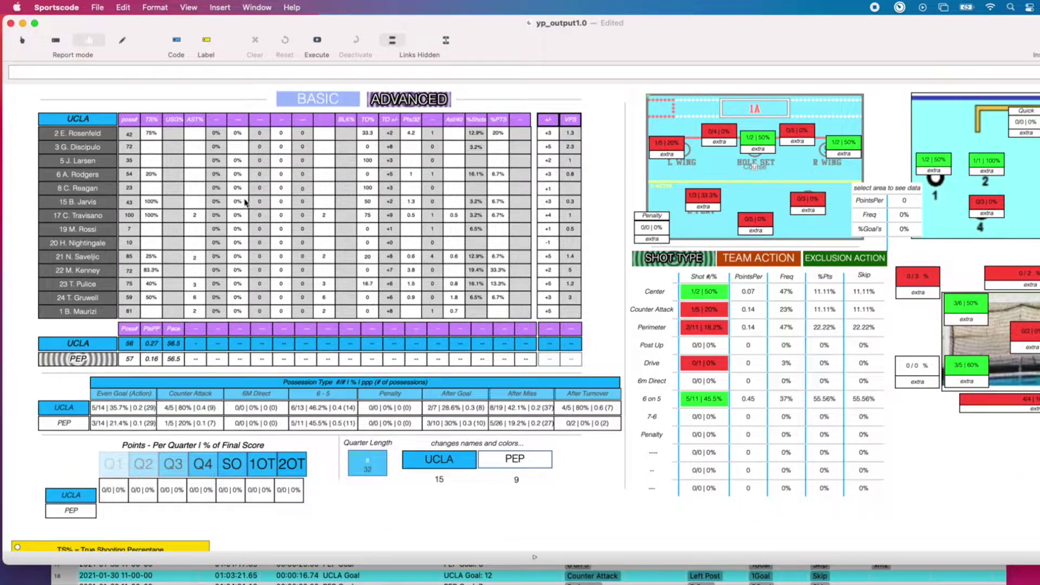
pyautogui.click(69, 136)
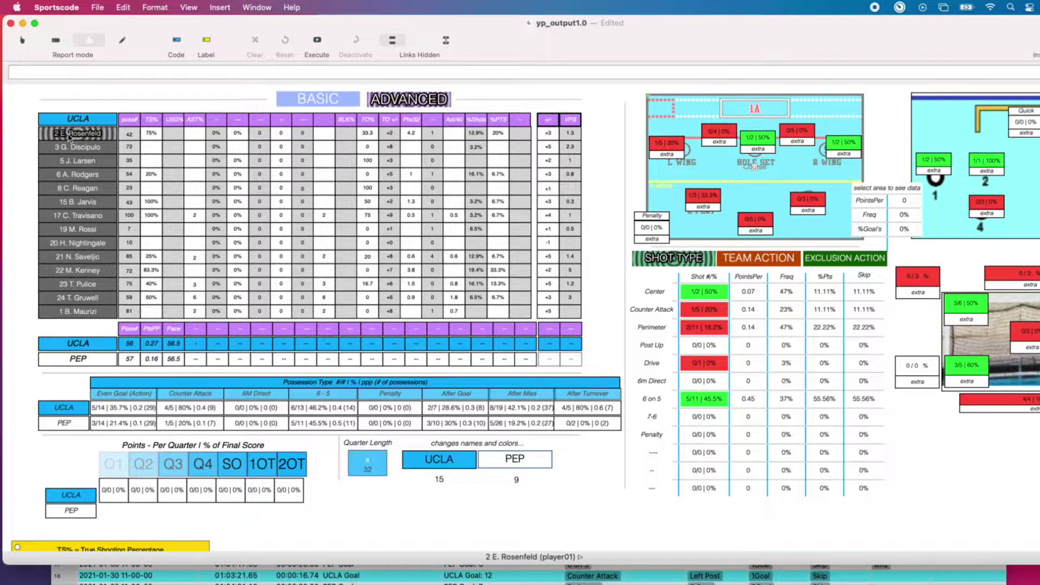
# Show player 2's basic stats (3 goals from 4 attempts) and play their goal clips
pyautogui.click(318, 99)
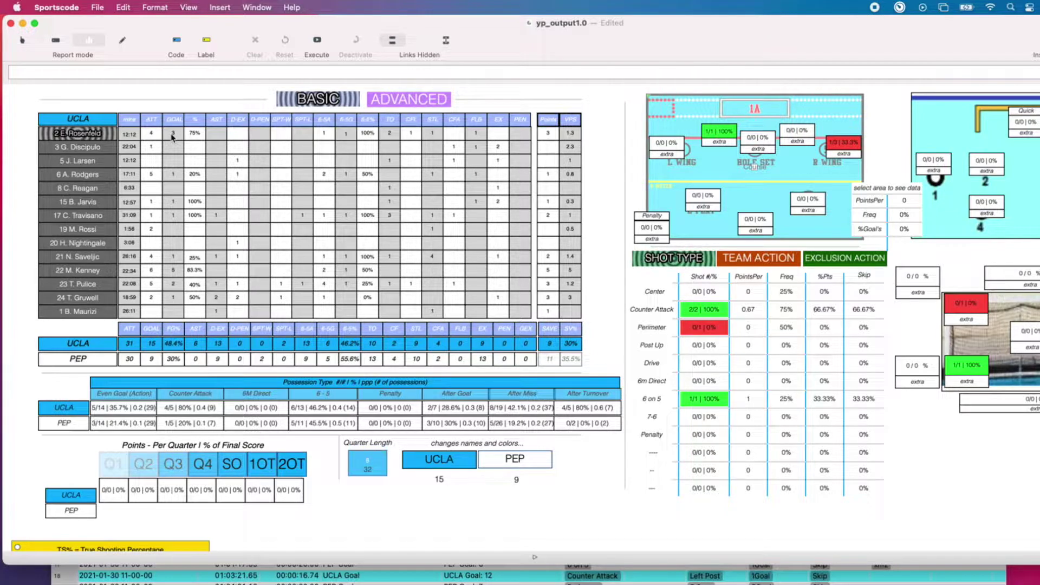
pyautogui.click(172, 137)
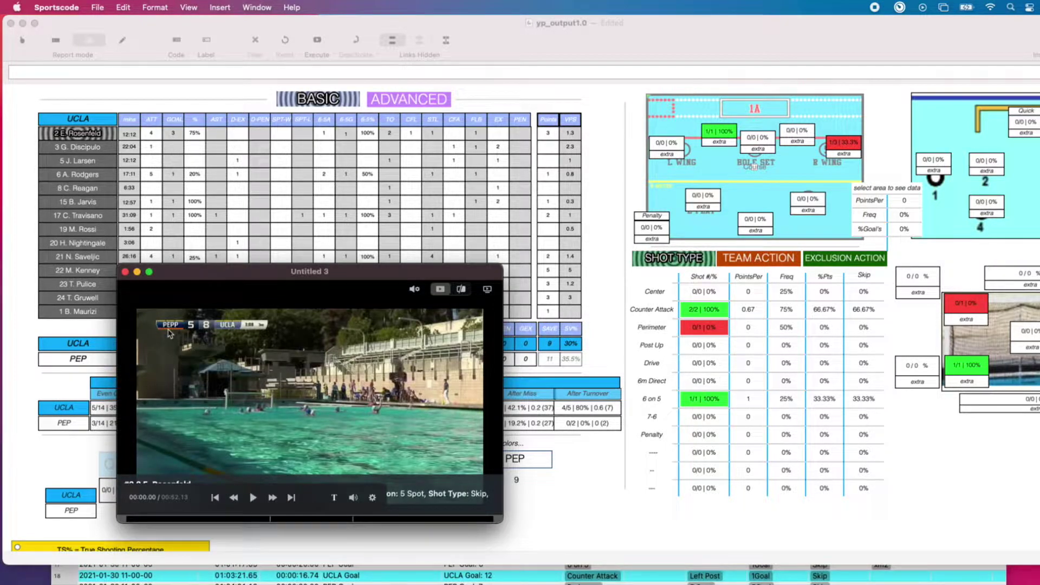
pyautogui.click(125, 273)
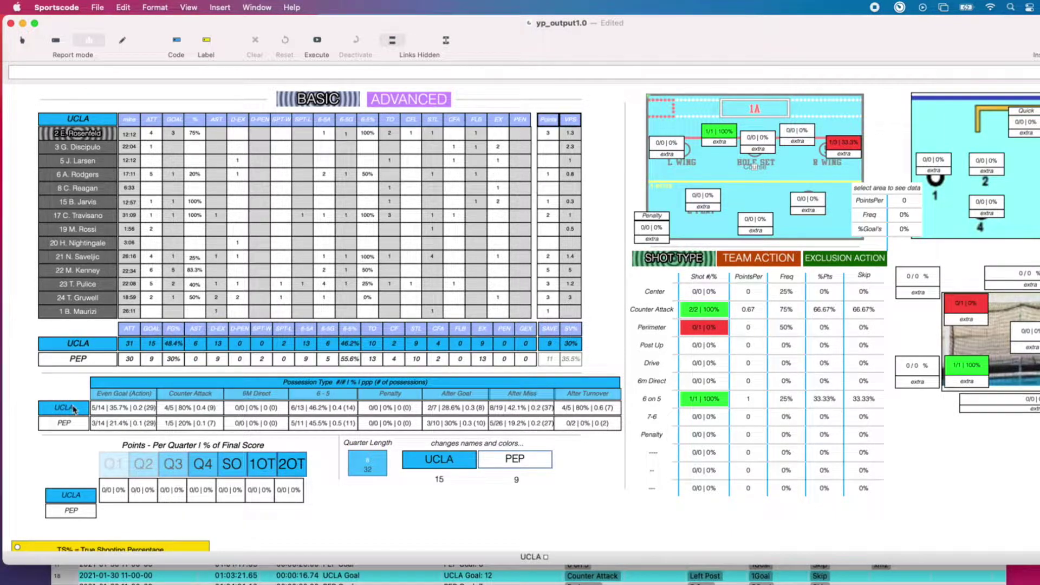
# Show every open window in Mission Control with Ctrl+Up
pyautogui.hotkey('ctrl', 'Up')
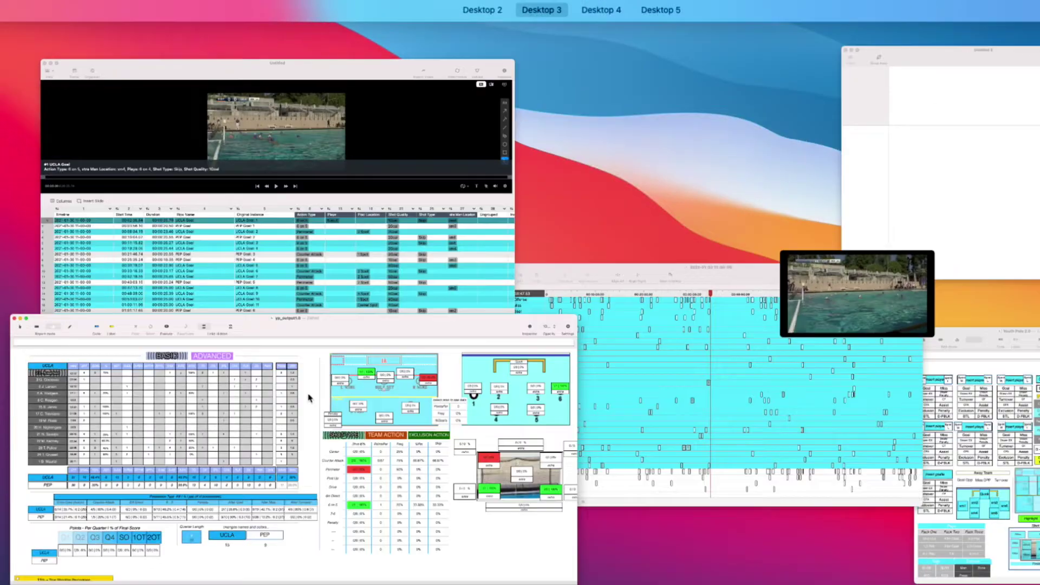